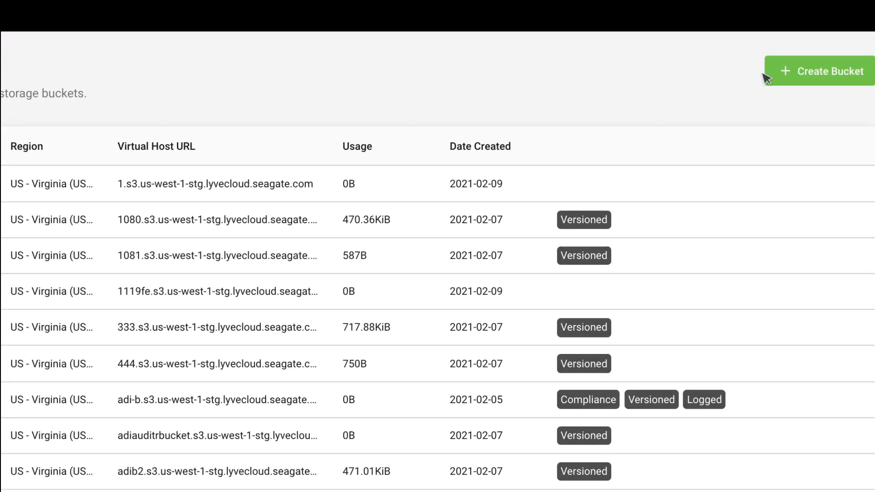
- Start bucket company-app1 in US - Virginia (US-East-1) with compliance mode enabled
left_click(791, 76)
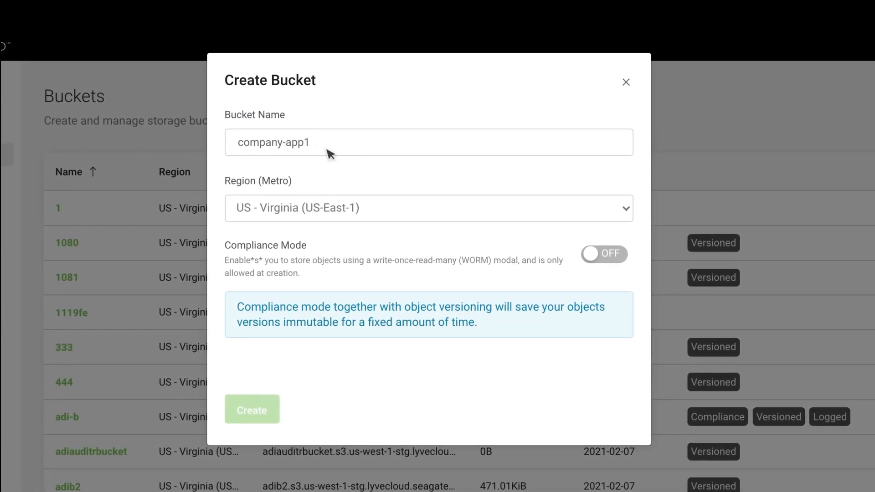
left_click(626, 208)
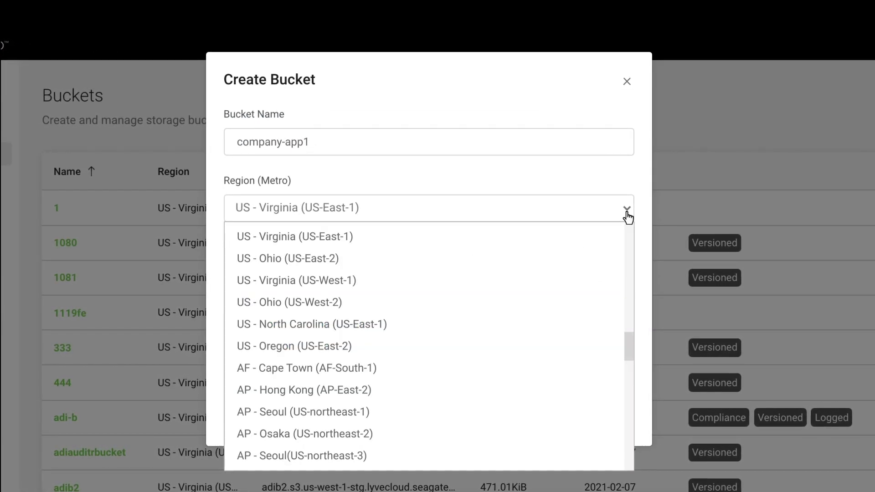
left_click(607, 236)
left_click(609, 254)
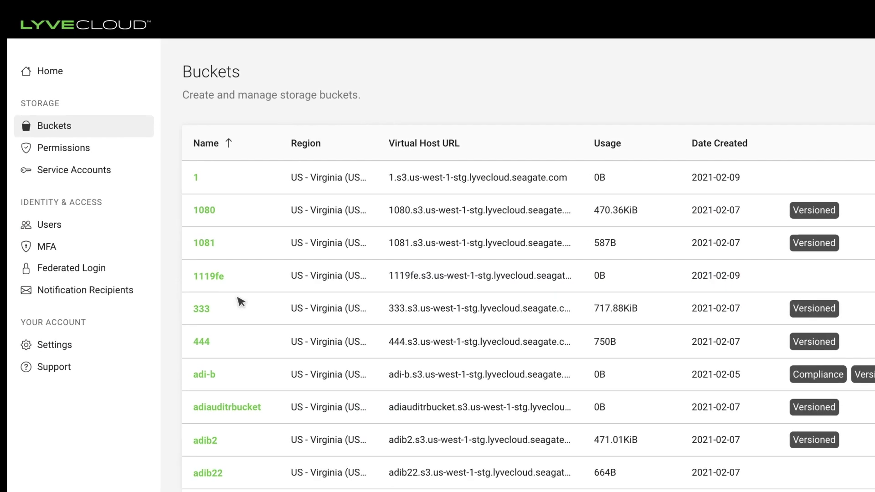
- Begin bucket permission company-app1-perm applied to one or more existing buckets
left_click(57, 145)
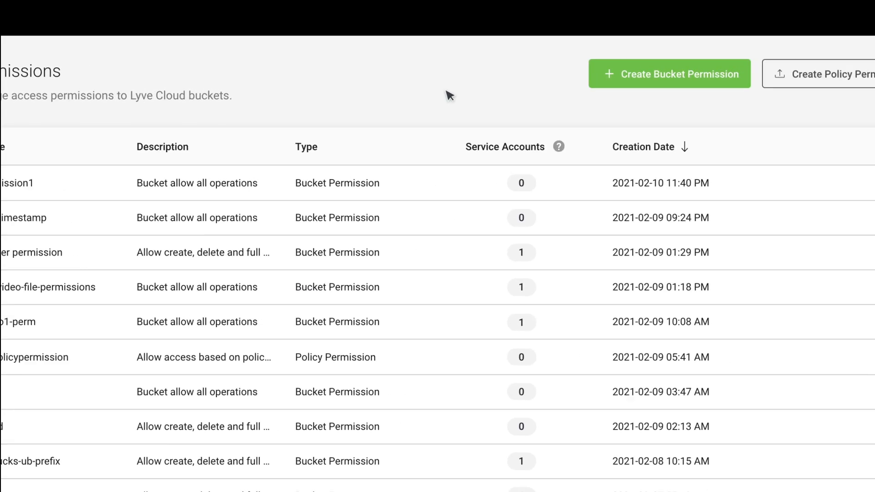
left_click(583, 75)
type("company-app1-perm")
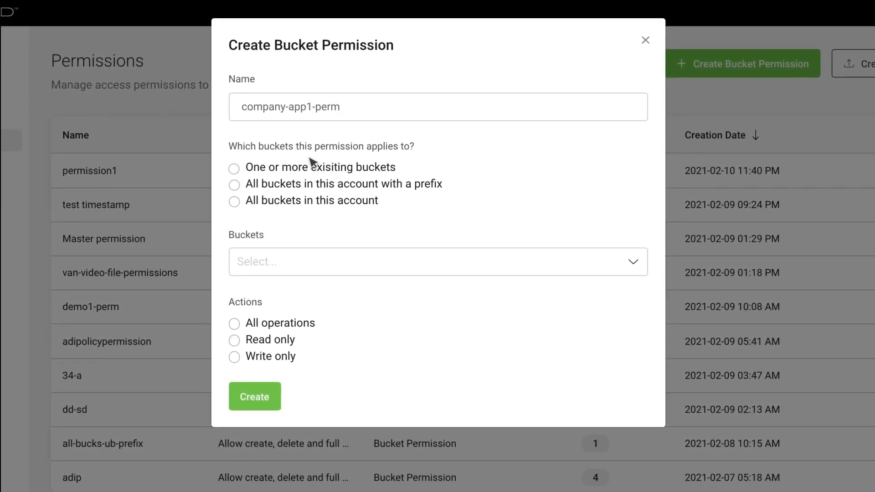
left_click(235, 168)
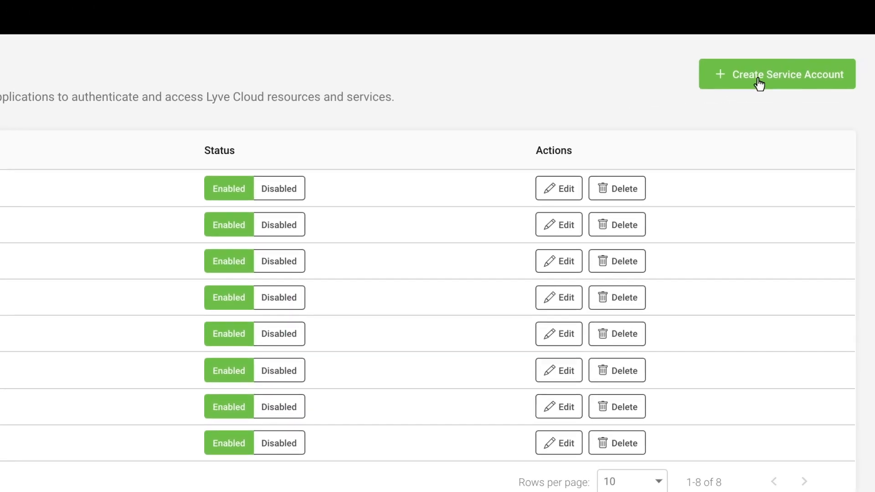
- Create service account company-app1-key with Master permission and reveal its keys
left_click(758, 81)
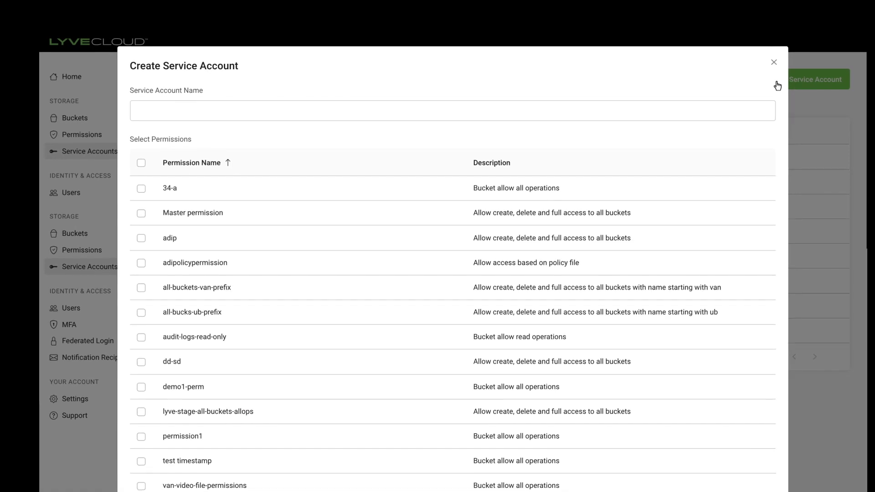
left_click(238, 110)
type("company-app1-key")
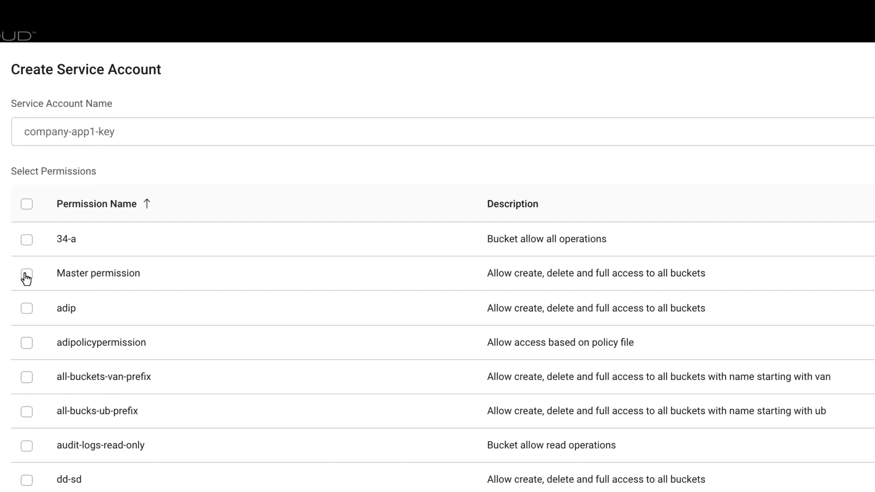
left_click(26, 276)
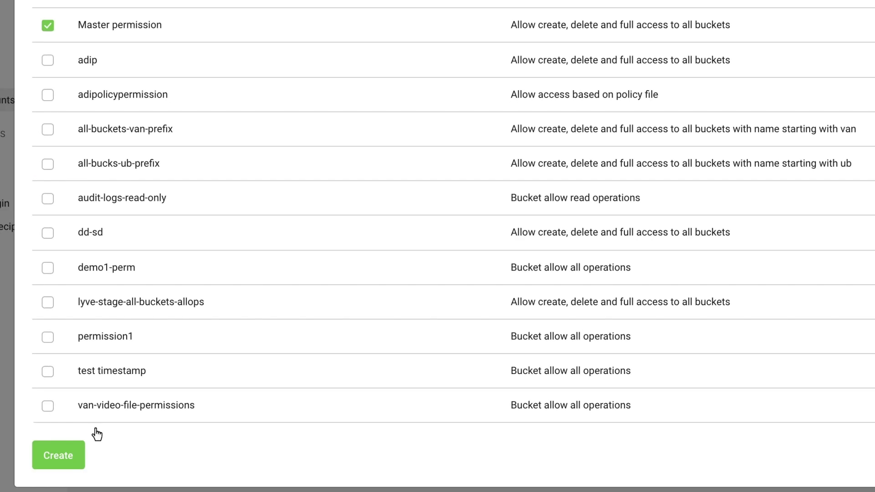
left_click(45, 454)
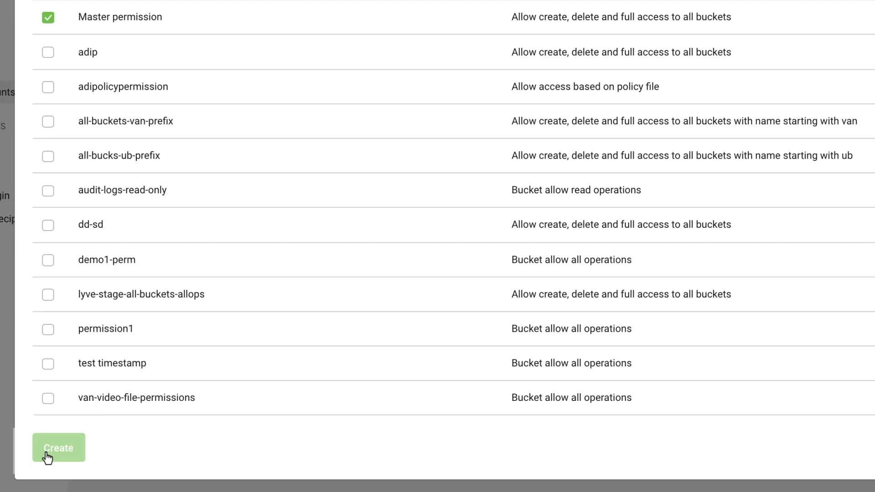